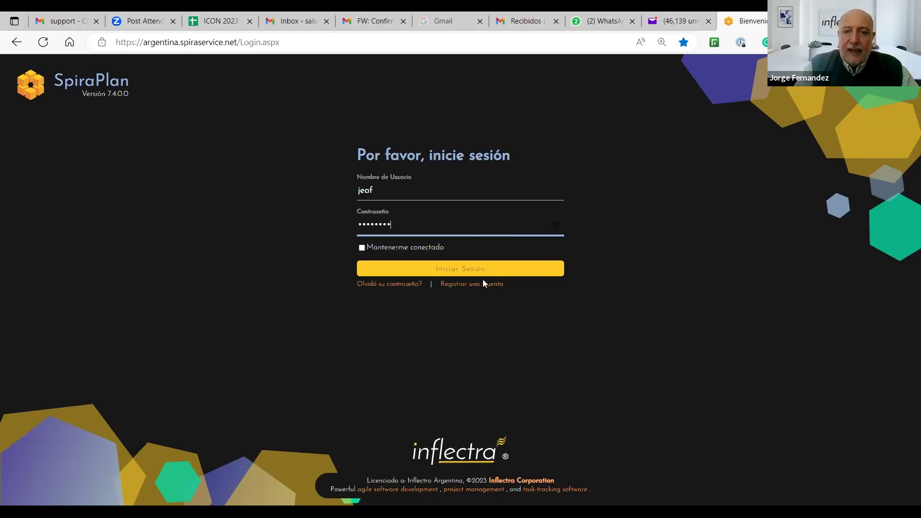
# Step: Sign in with the entered credentials and open the Portfolio 2020 dashboard
pyautogui.click(487, 275)
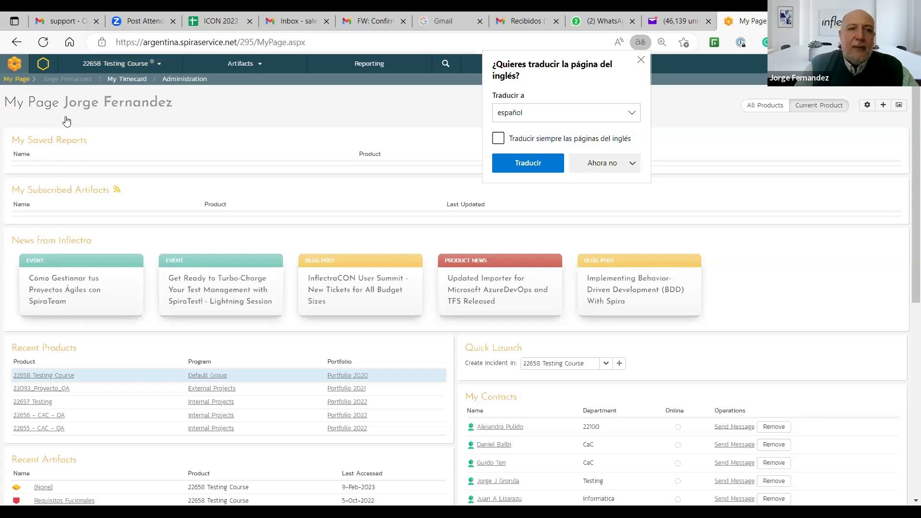
pyautogui.click(115, 63)
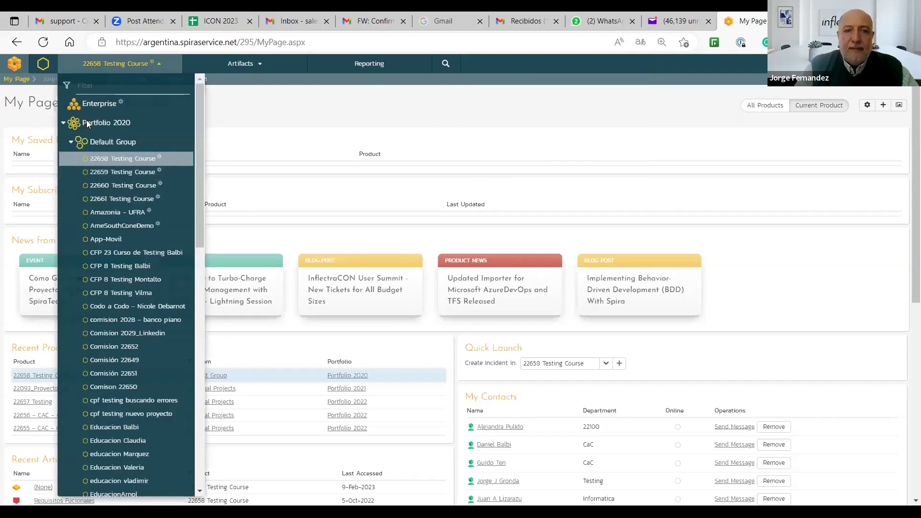
pyautogui.click(100, 123)
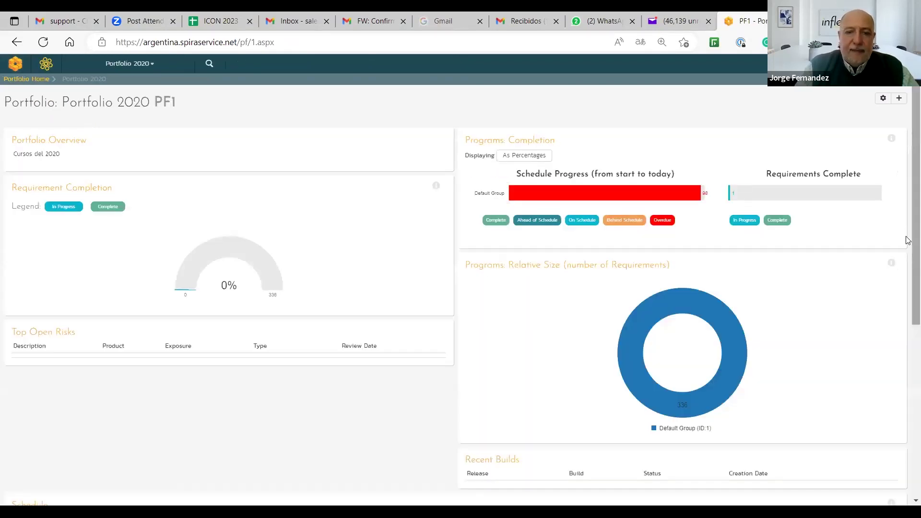
# Step: Expand Default Group in the portfolio's Schedule chart and look through the timelines of its products
pyautogui.scroll(-5, 907, 261)
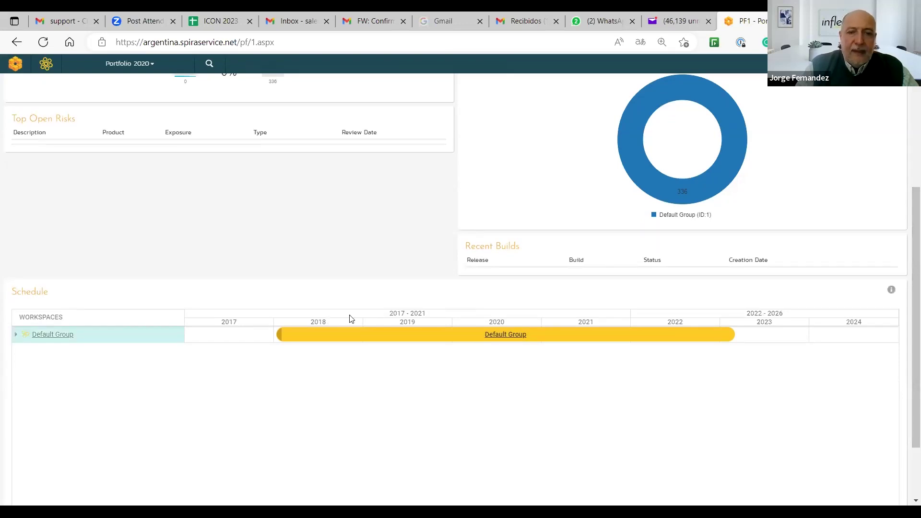
pyautogui.click(15, 336)
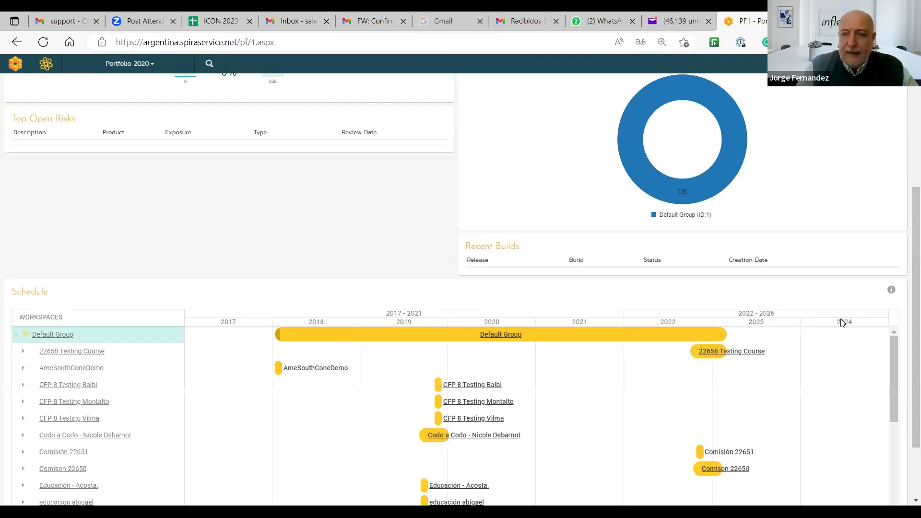
pyautogui.moveTo(893, 374); pyautogui.dragTo(894, 495)
pyautogui.moveTo(890, 437); pyautogui.dragTo(879, 283)
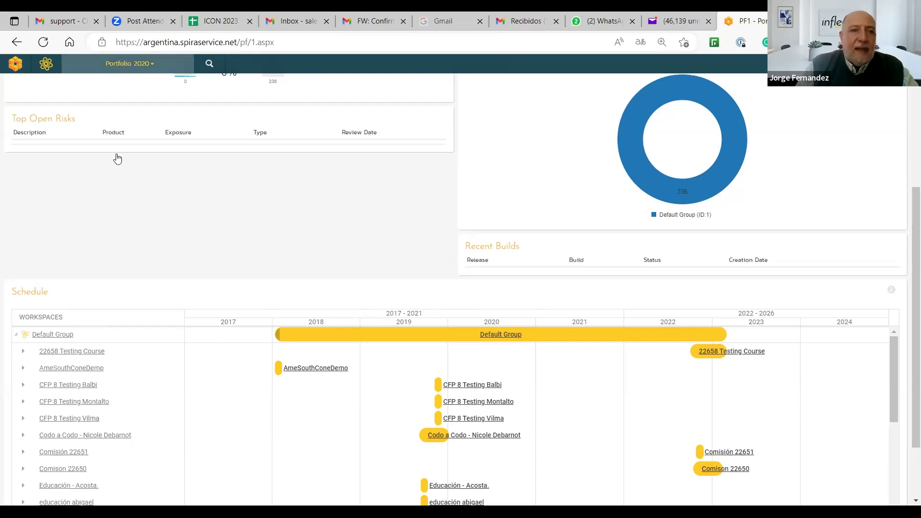
# Step: Open the requirements list of the 22658 Testing Course product and examine the requirements' test coverage
pyautogui.press('F5')
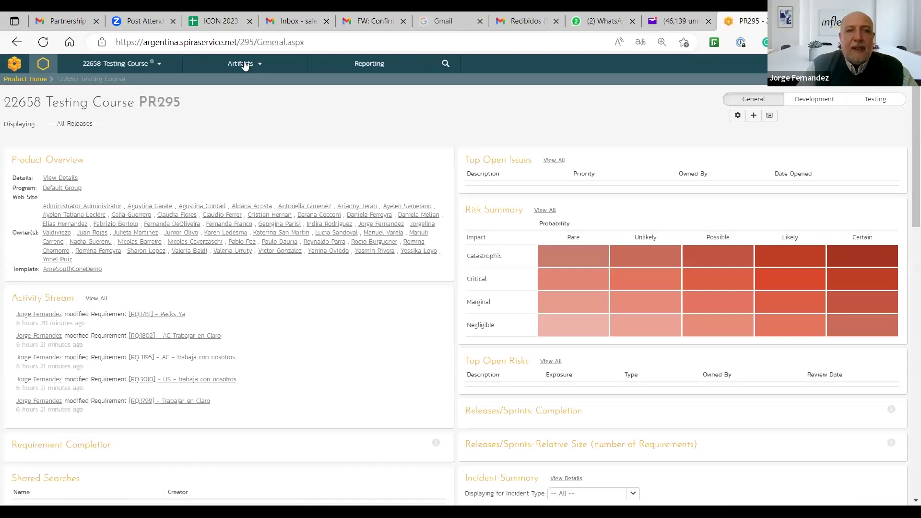
pyautogui.click(245, 65)
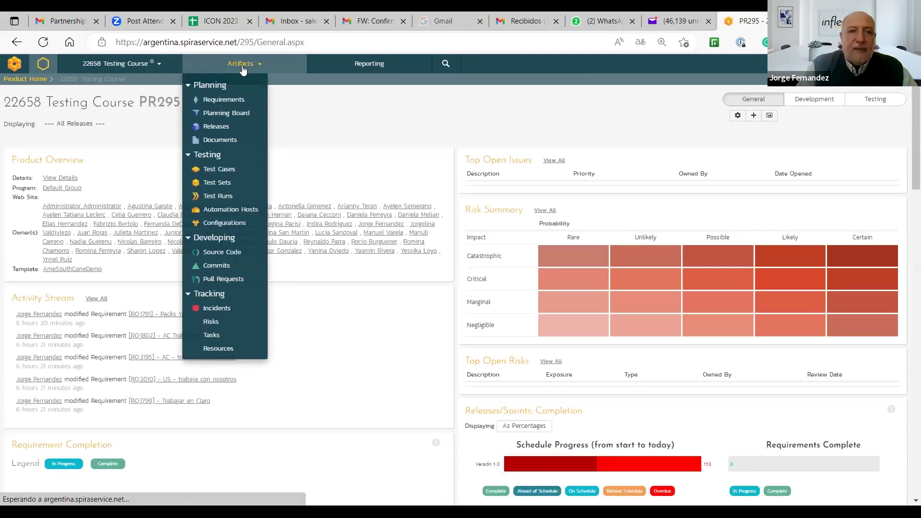
pyautogui.click(224, 100)
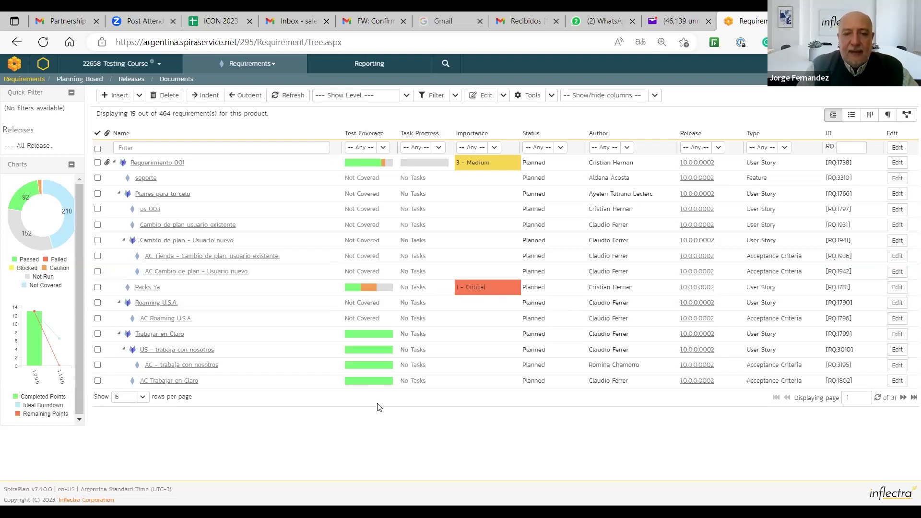
pyautogui.moveTo(367, 356)
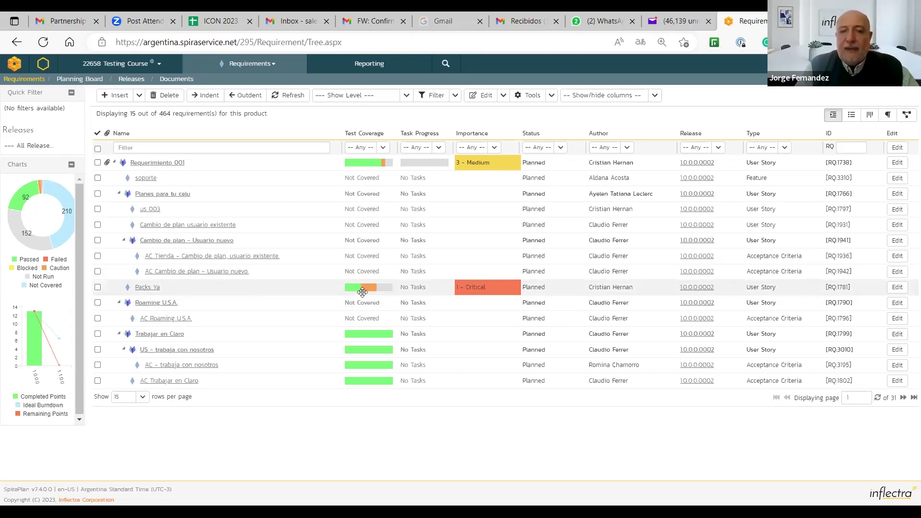
pyautogui.moveTo(355, 288)
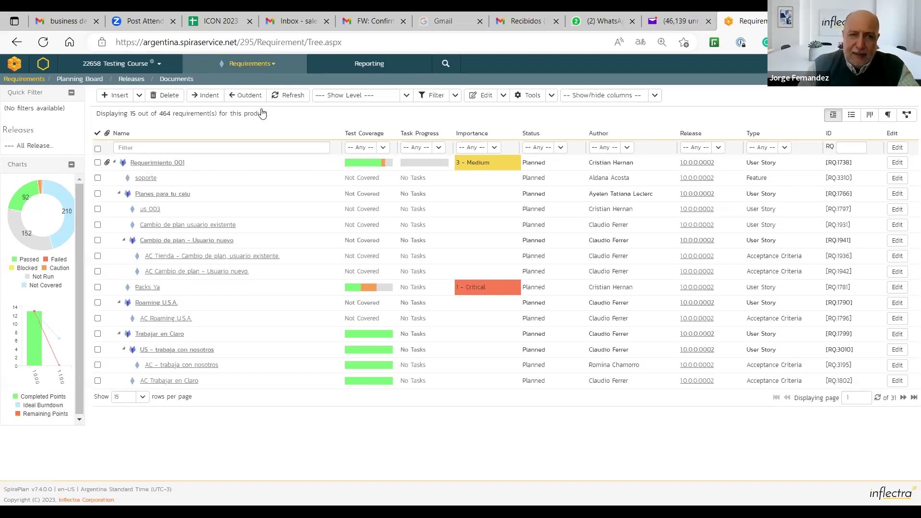
# Step: Open the product's Planning Board, preview the Add Requirement form without saving, and expand the unassigned items
pyautogui.click(250, 63)
pyautogui.click(244, 119)
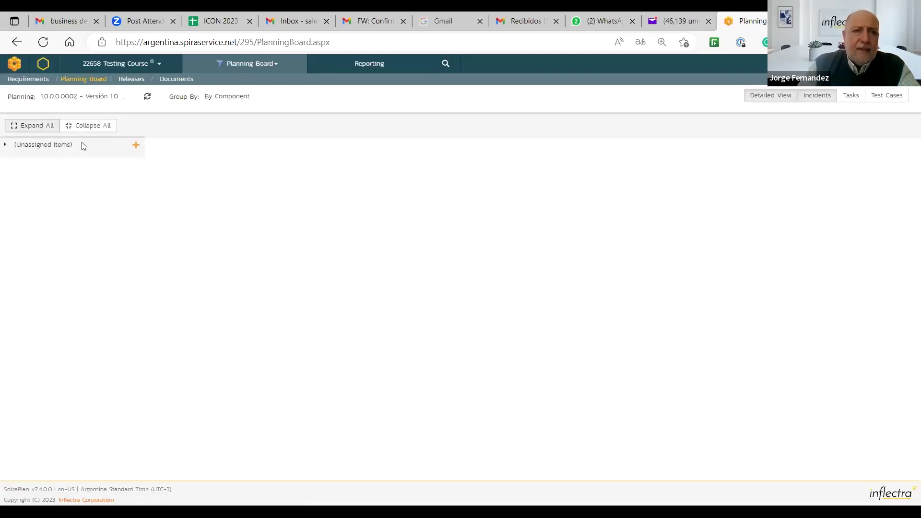
pyautogui.click(136, 146)
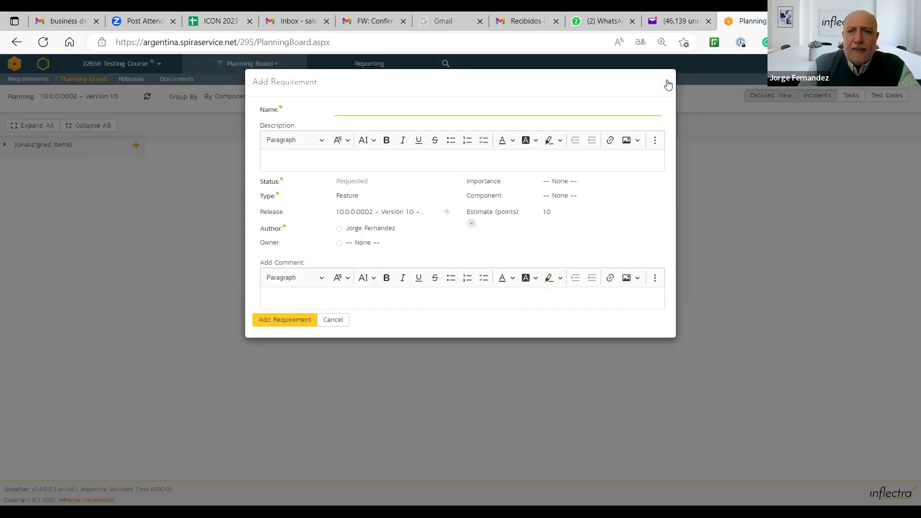
pyautogui.click(203, 163)
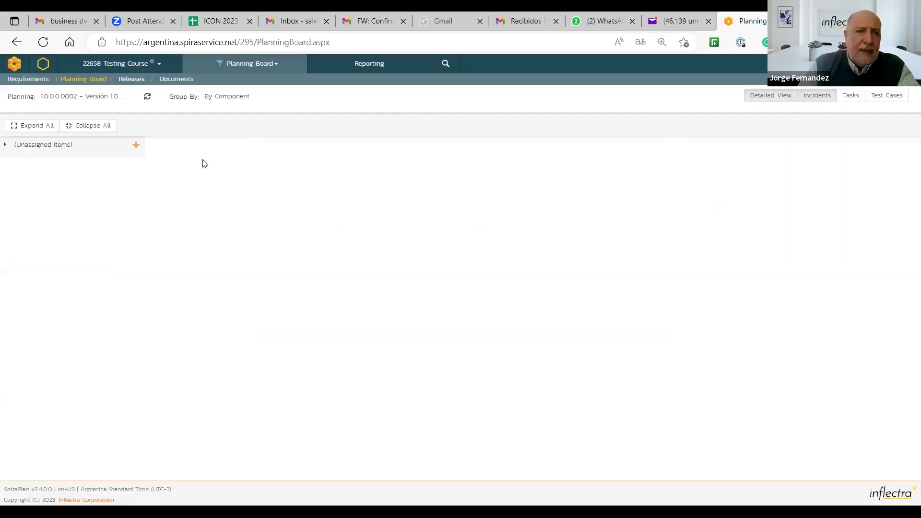
pyautogui.click(6, 145)
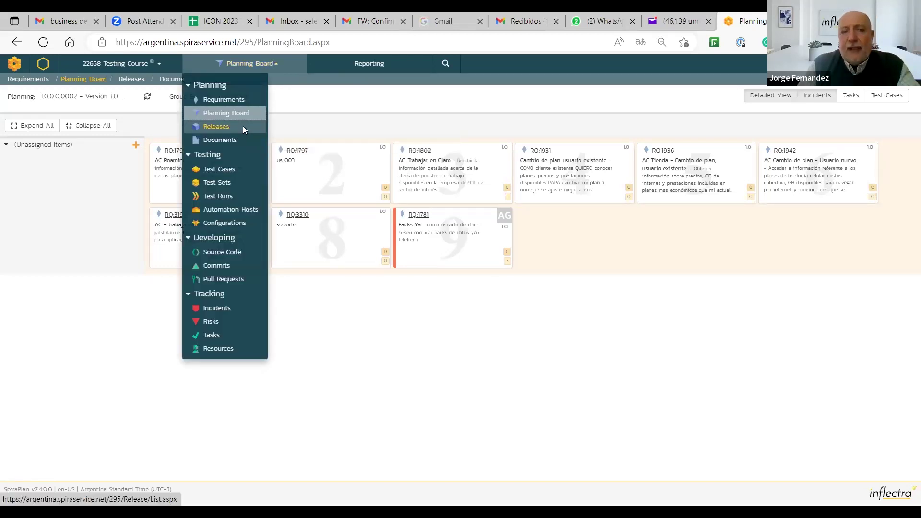
# Step: View the product's release Gantt chart and its list of test cases
pyautogui.click(242, 127)
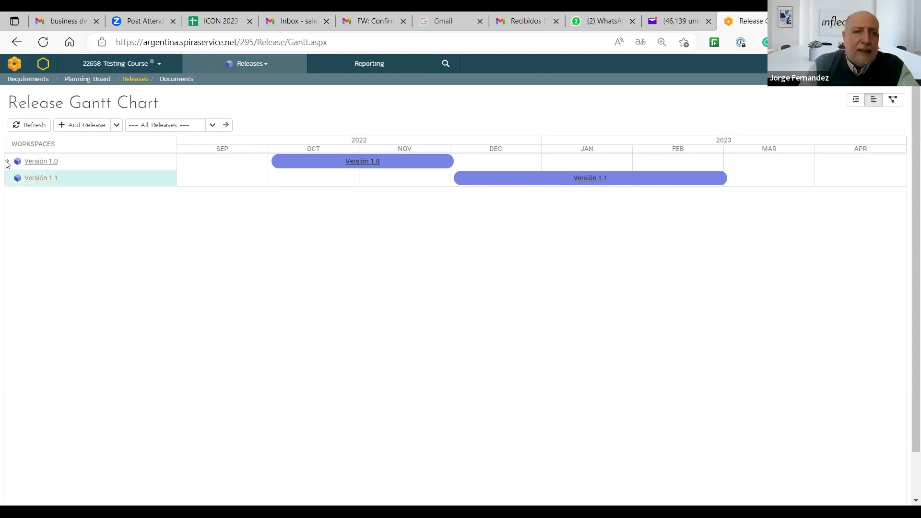
pyautogui.click(255, 67)
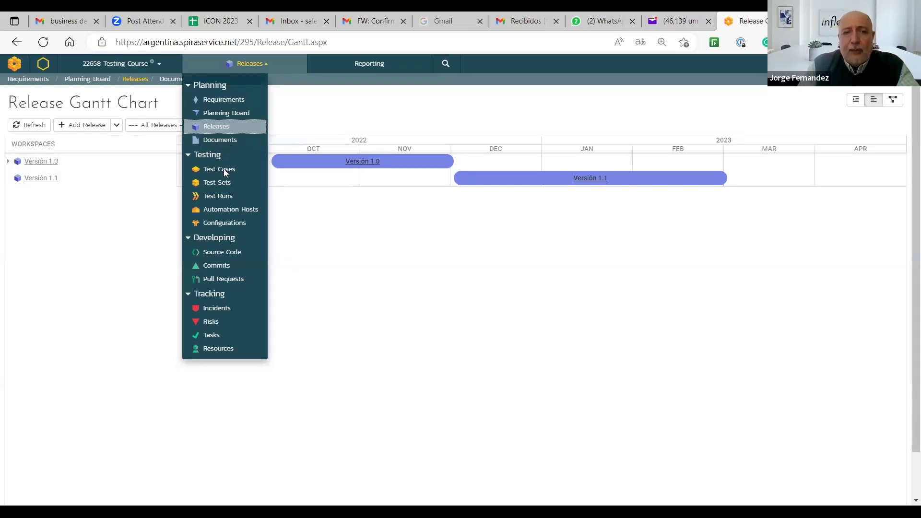
pyautogui.click(223, 170)
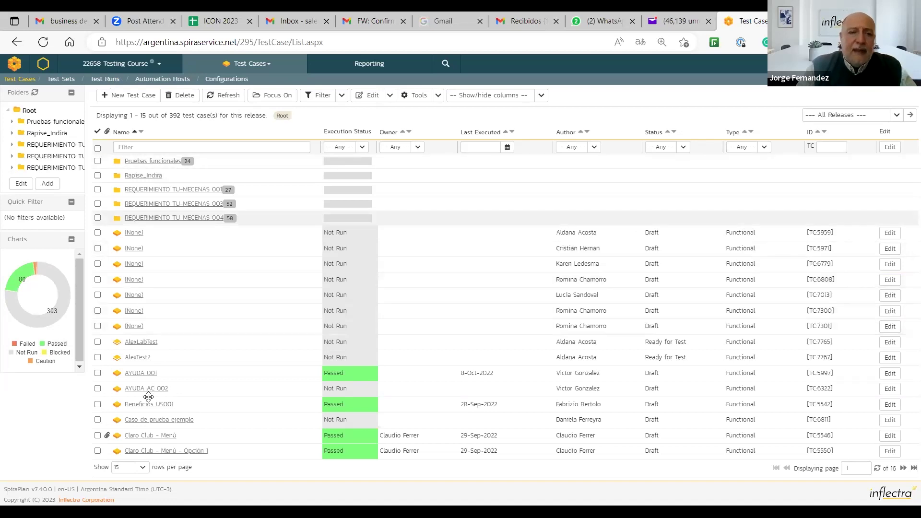
pyautogui.moveTo(154, 391)
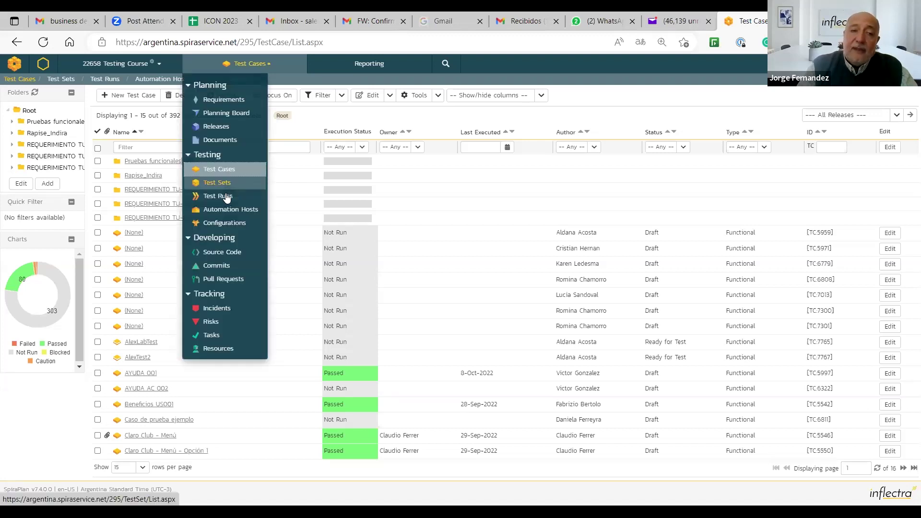
# Step: View the product's test runs list and its incident board
pyautogui.click(226, 193)
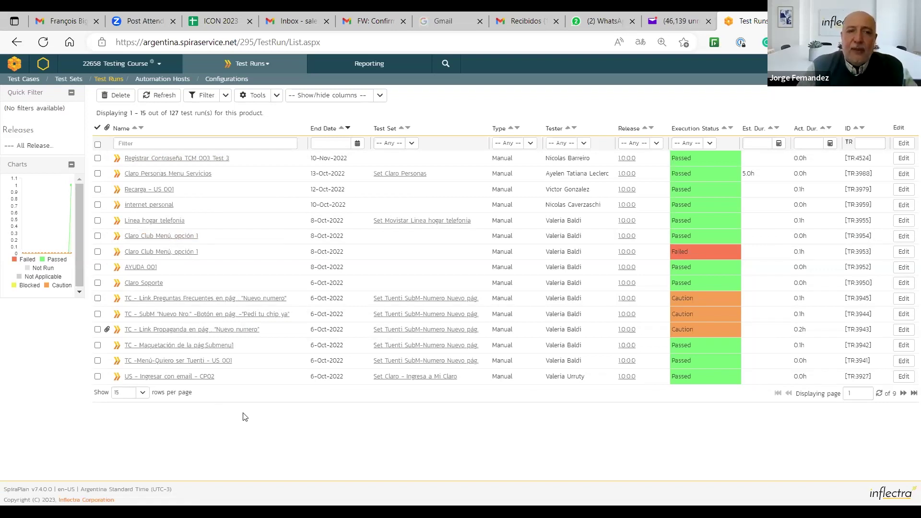
pyautogui.click(248, 64)
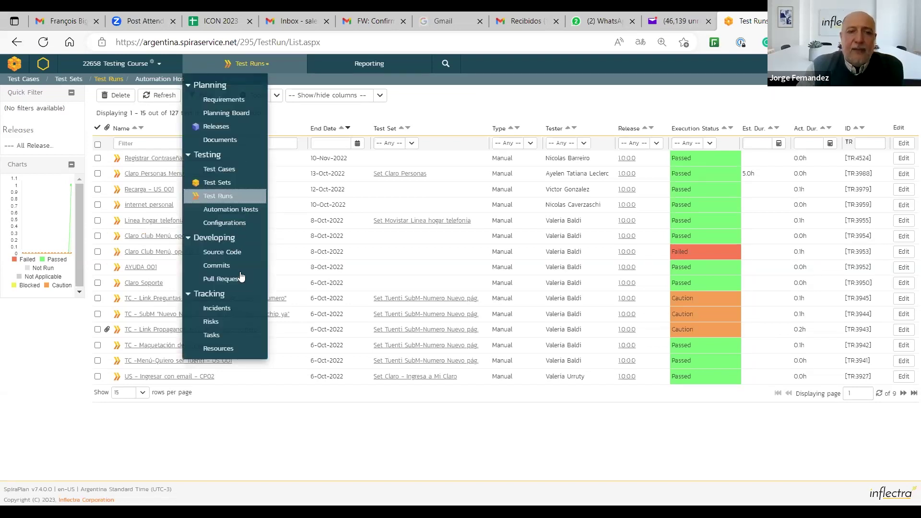
pyautogui.click(227, 308)
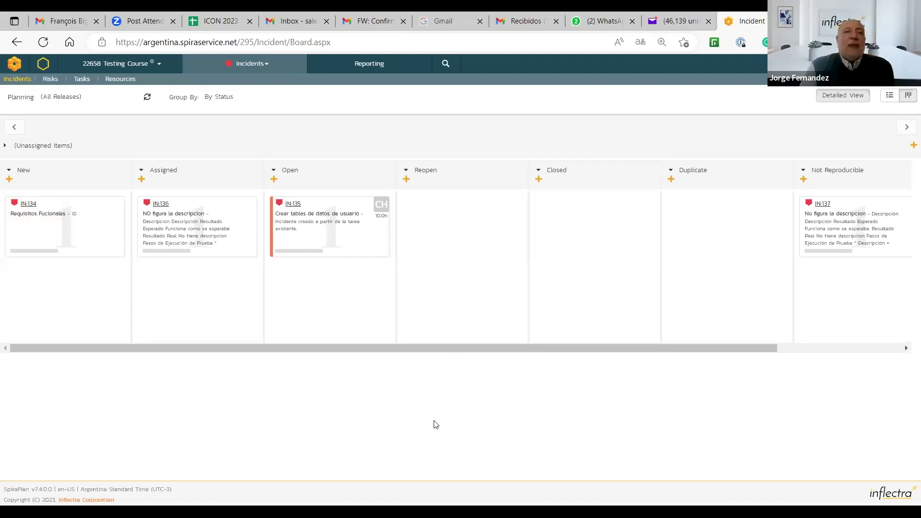
# Step: Look through the product's Reports Center and open the configuration of the Requirements Traceability report
pyautogui.click(368, 68)
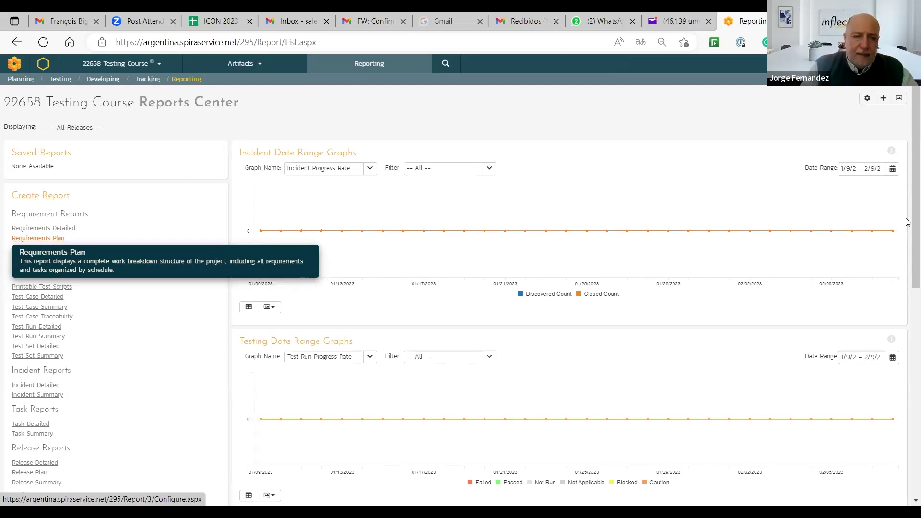
pyautogui.scroll(-6, 907, 220)
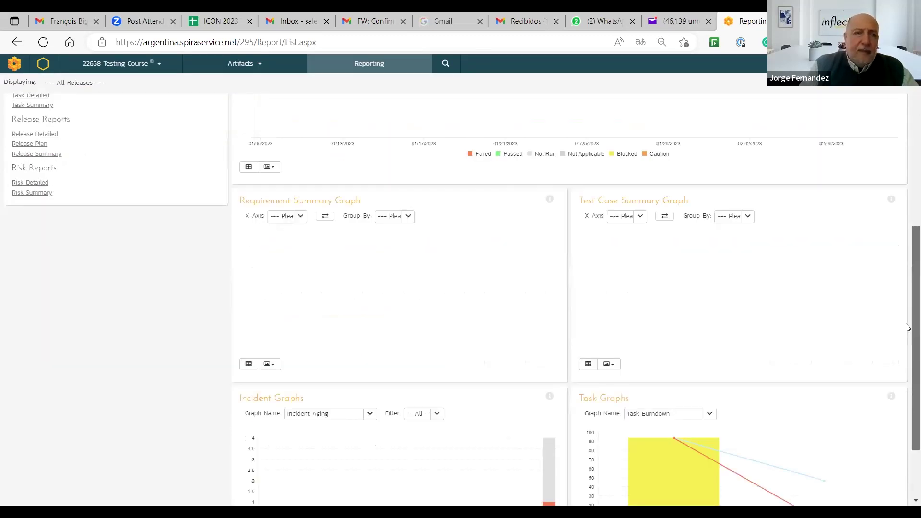
pyautogui.scroll(-2, 907, 259)
pyautogui.scroll(5, 907, 256)
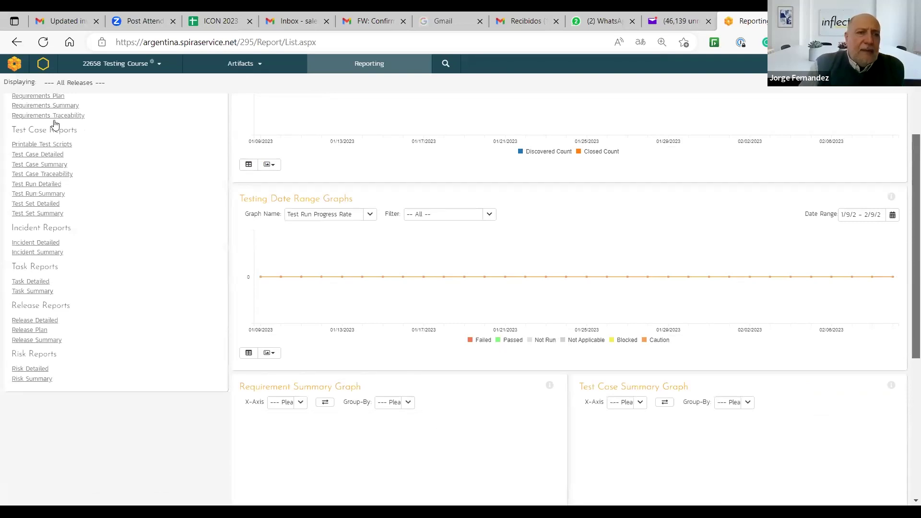
pyautogui.moveTo(53, 113)
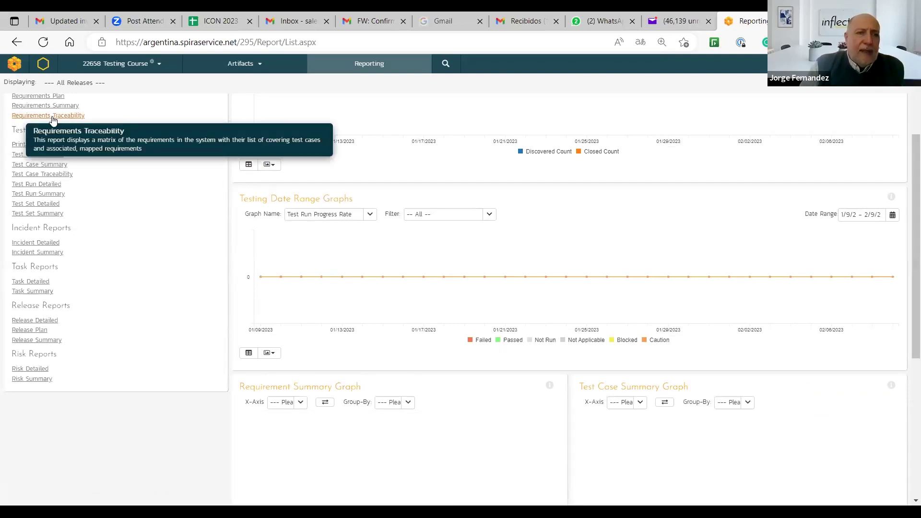
pyautogui.click(53, 116)
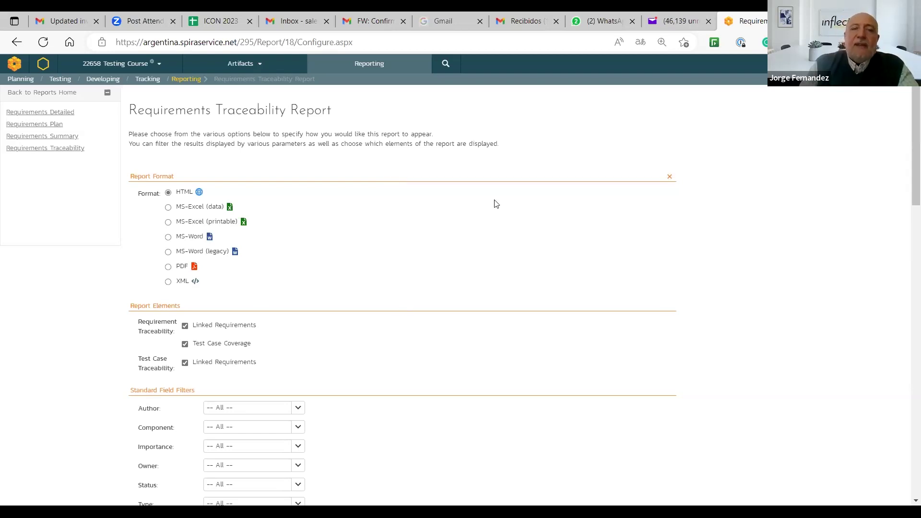
# Step: Open the Default Group program dashboard and examine its product list, requirements coverage, completion, relative size and schedule
pyautogui.click(160, 67)
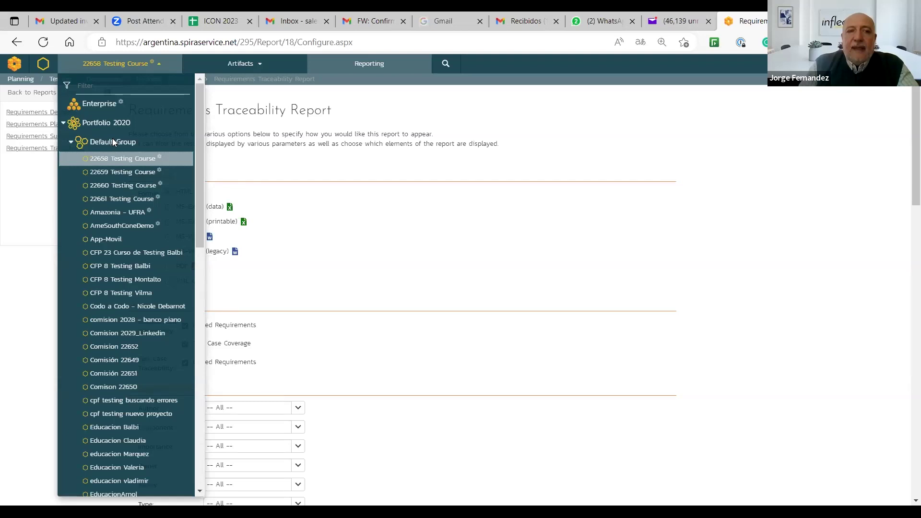
pyautogui.click(113, 143)
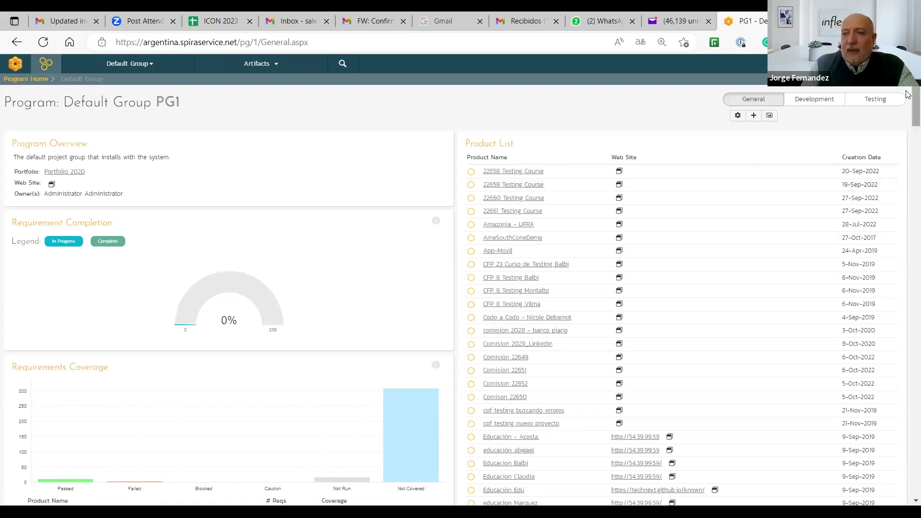
pyautogui.click(908, 180)
pyautogui.click(909, 207)
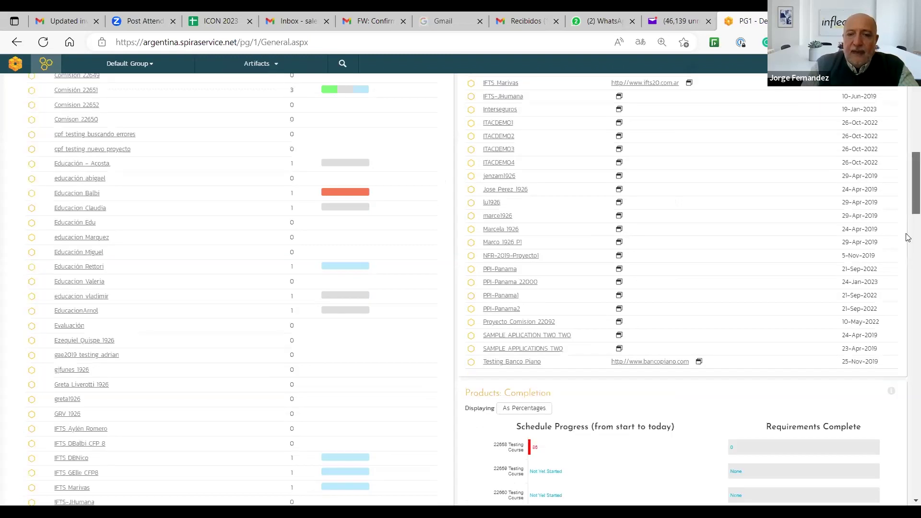
pyautogui.click(909, 267)
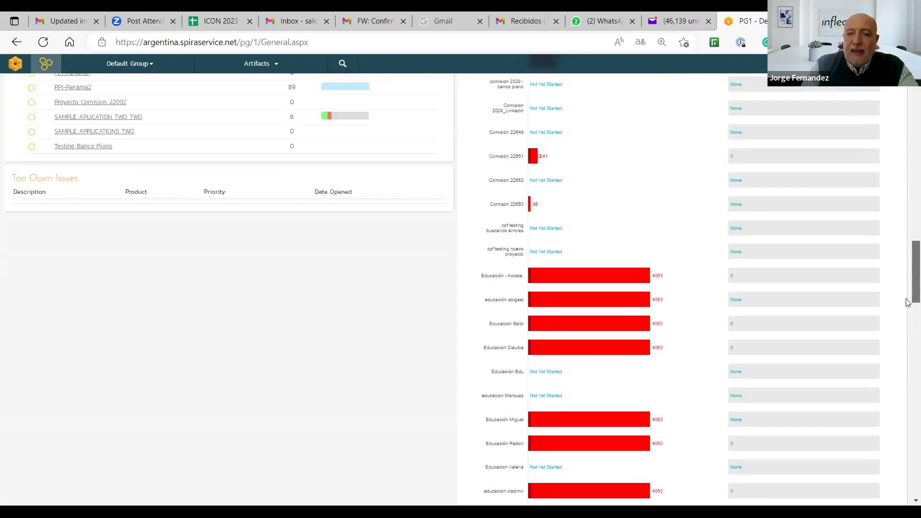
pyautogui.click(908, 318)
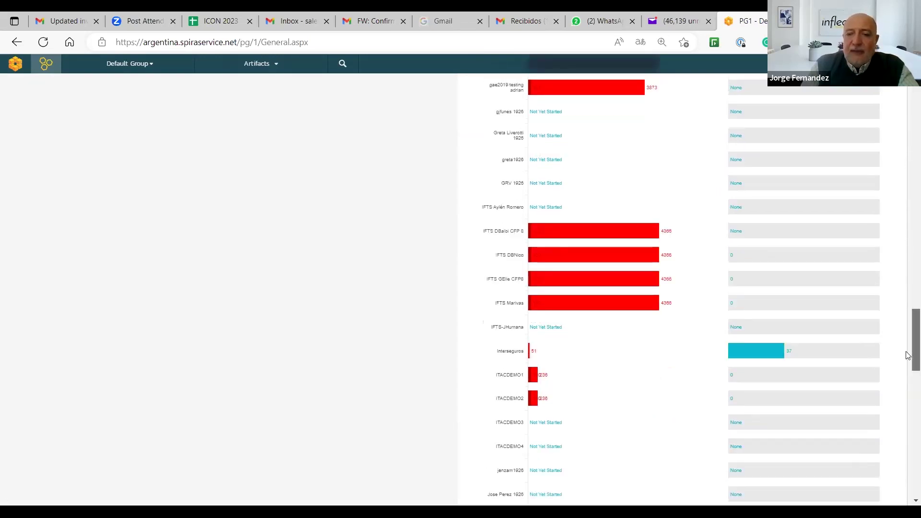
pyautogui.click(908, 378)
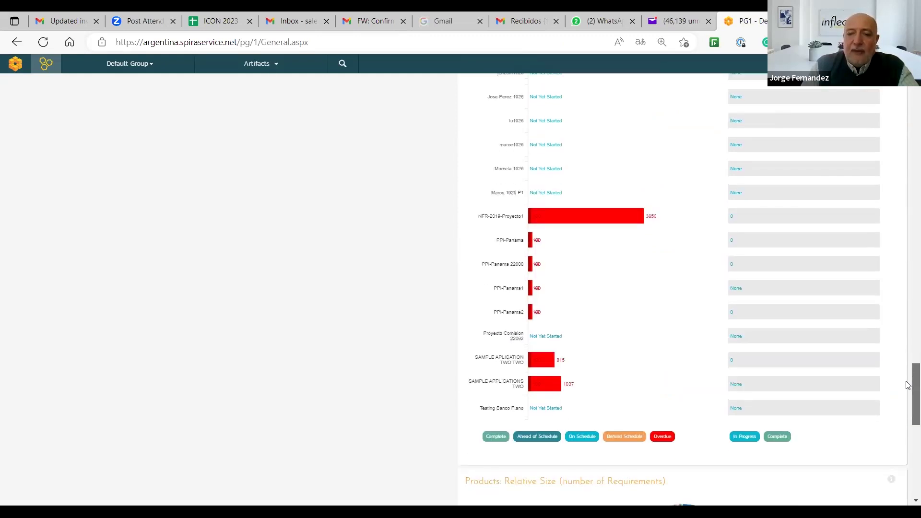
pyautogui.click(908, 437)
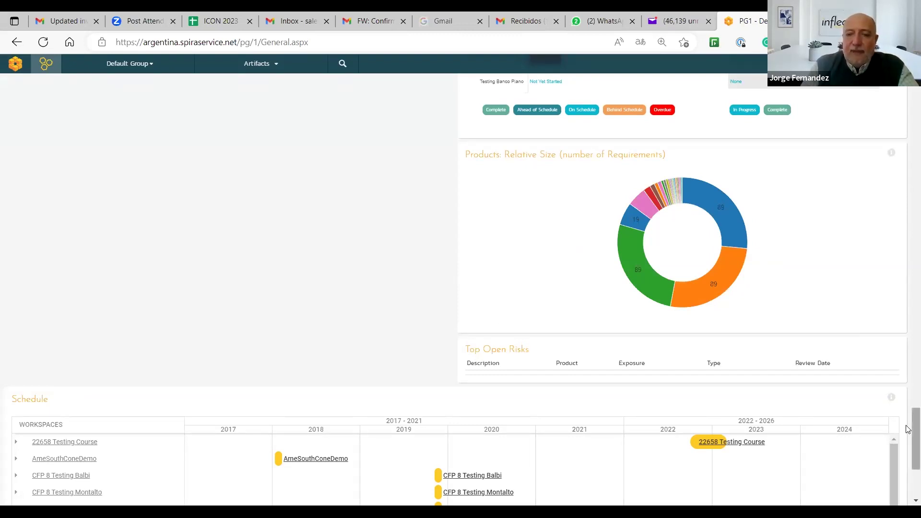
pyautogui.scroll(-4, 908, 437)
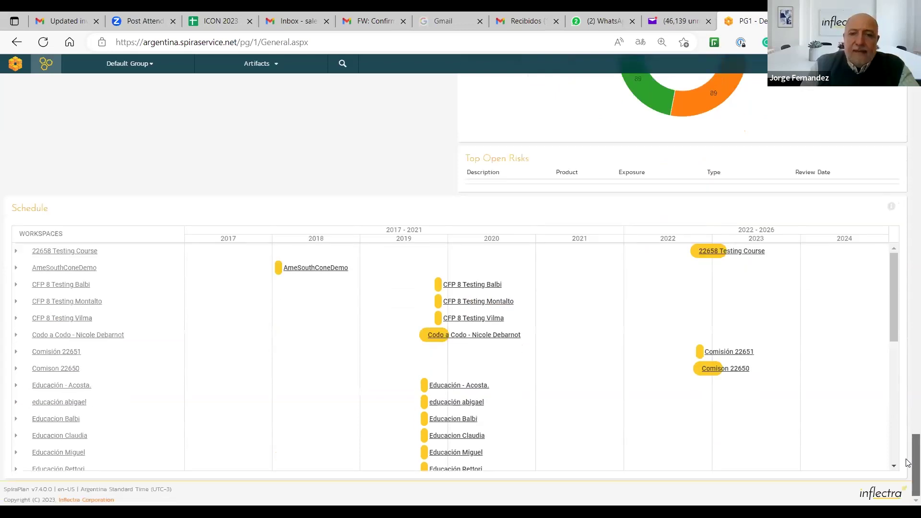